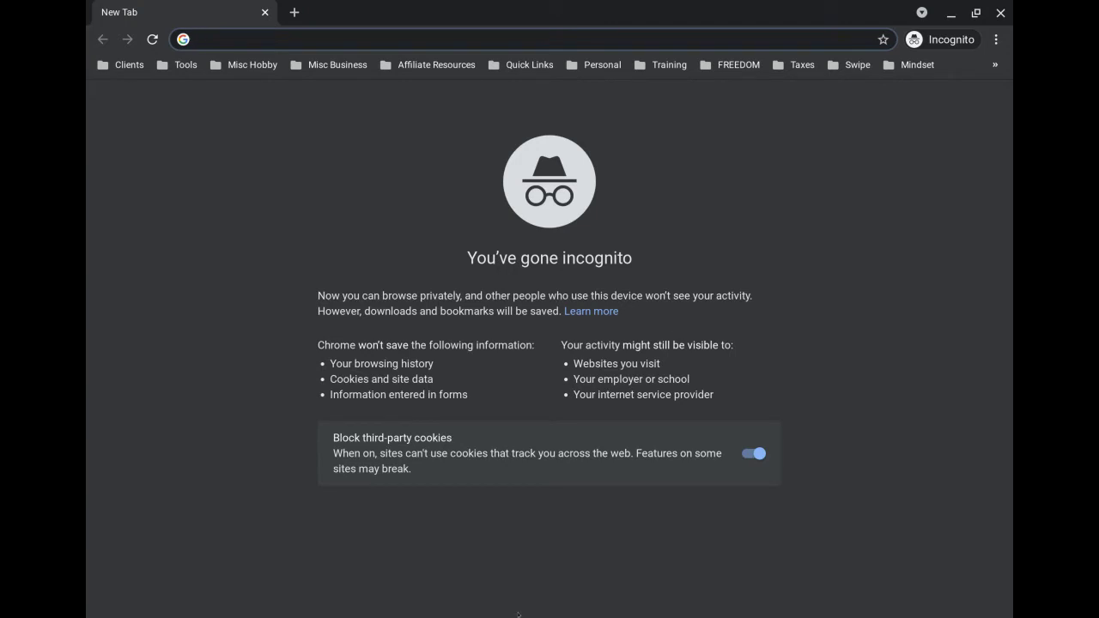
# Open the cleanfox.io website in the browser.
pyautogui.write('clean')
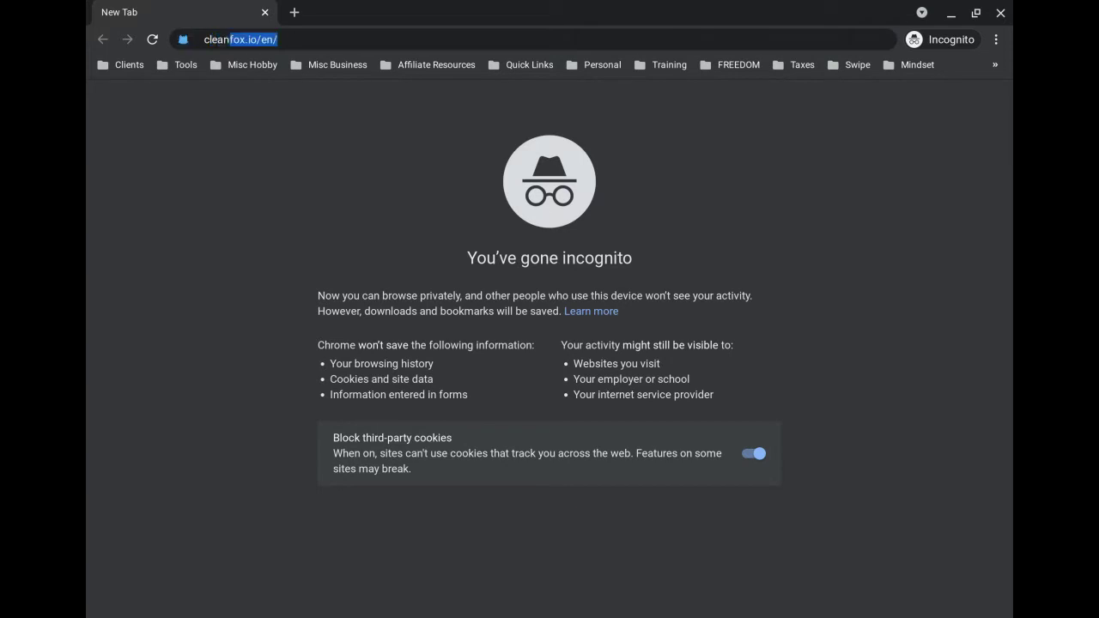
pyautogui.press('BackSpace')
pyautogui.write('fox.io')
pyautogui.press('Delete')
pyautogui.press('Return')
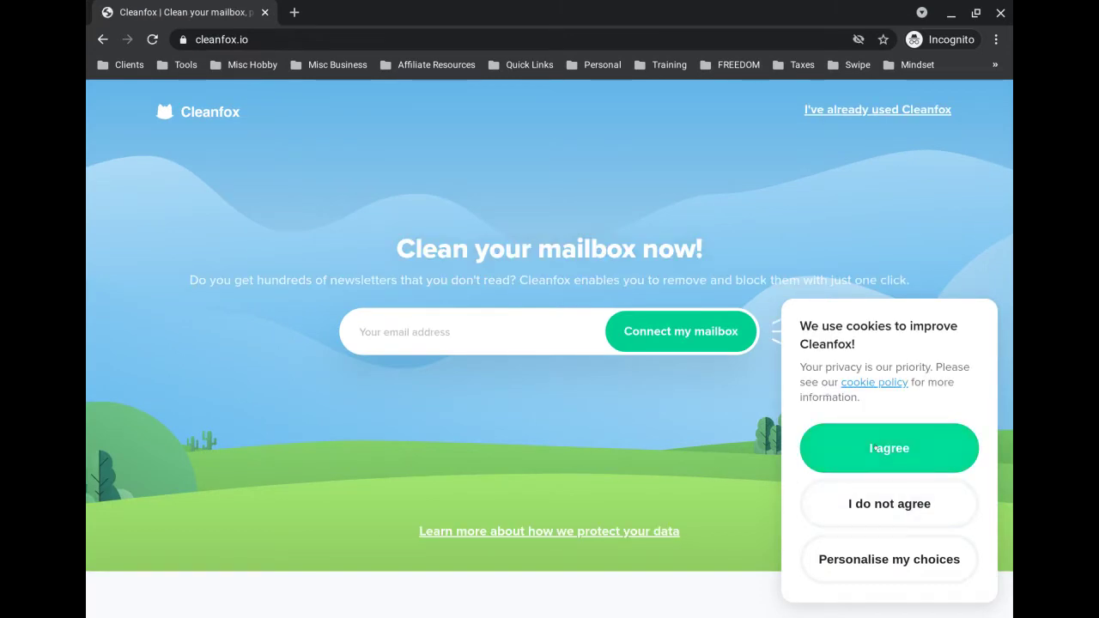
# Accept the cookie policy and submit the Gmail address to connect the mailbox.
pyautogui.click(876, 448)
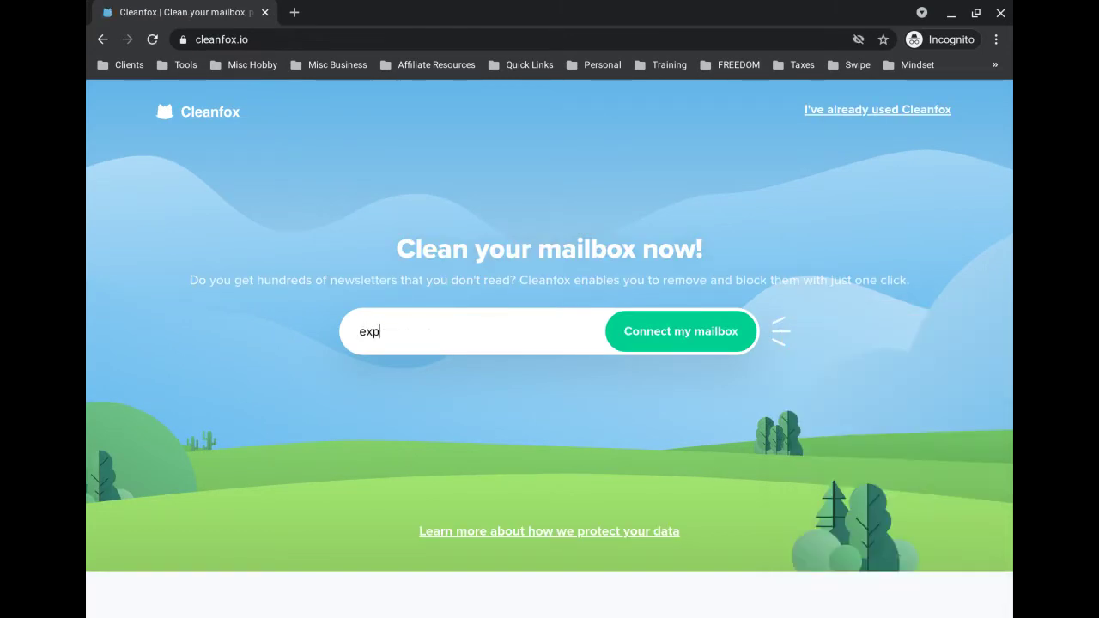
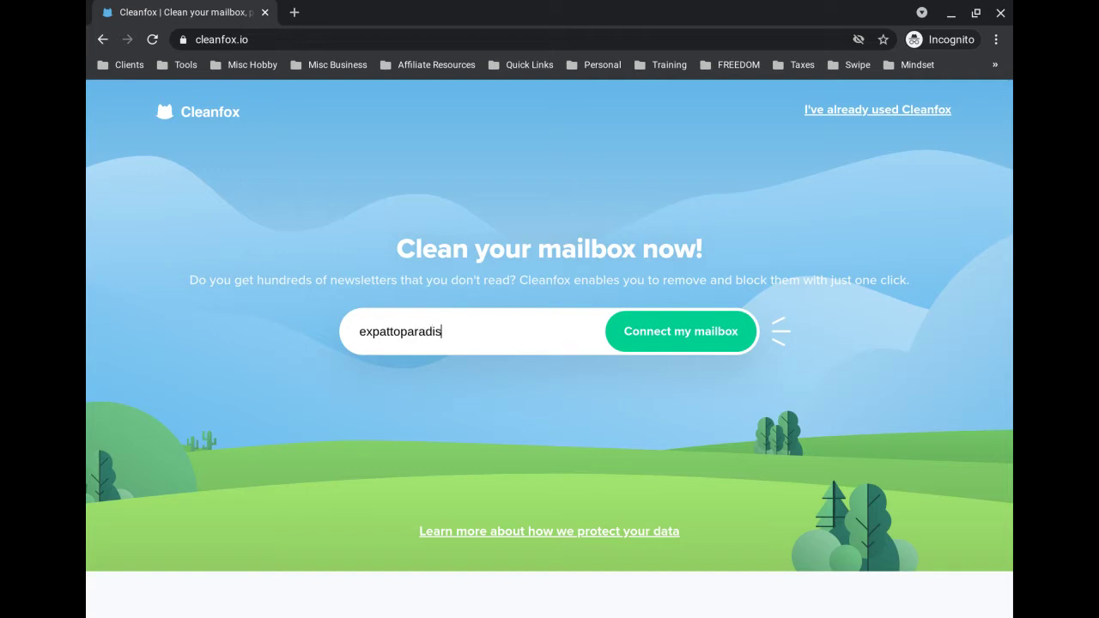
pyautogui.click(658, 337)
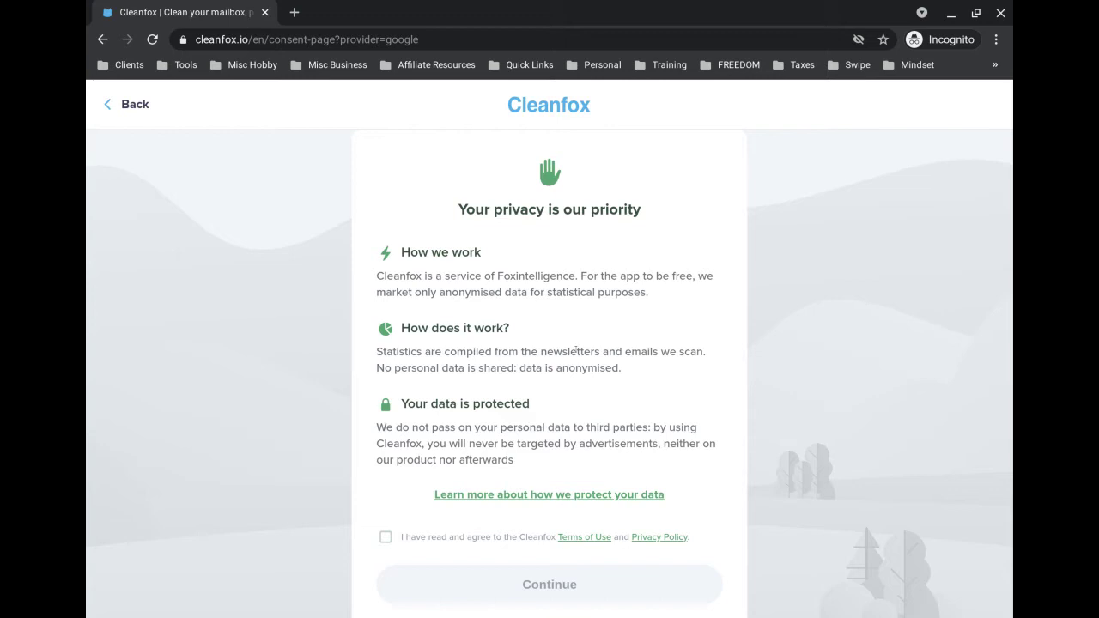
# Agree to the Terms of Use and Privacy Policy and continue past the consent page.
pyautogui.scroll(-1, 374, 525)
pyautogui.click(382, 526)
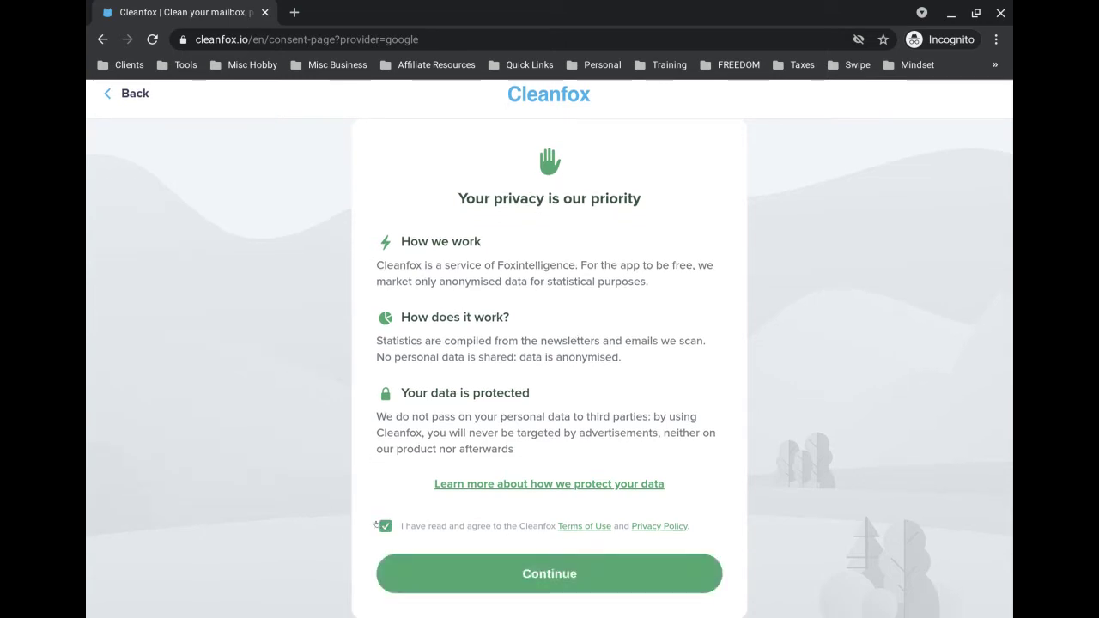
pyautogui.click(503, 570)
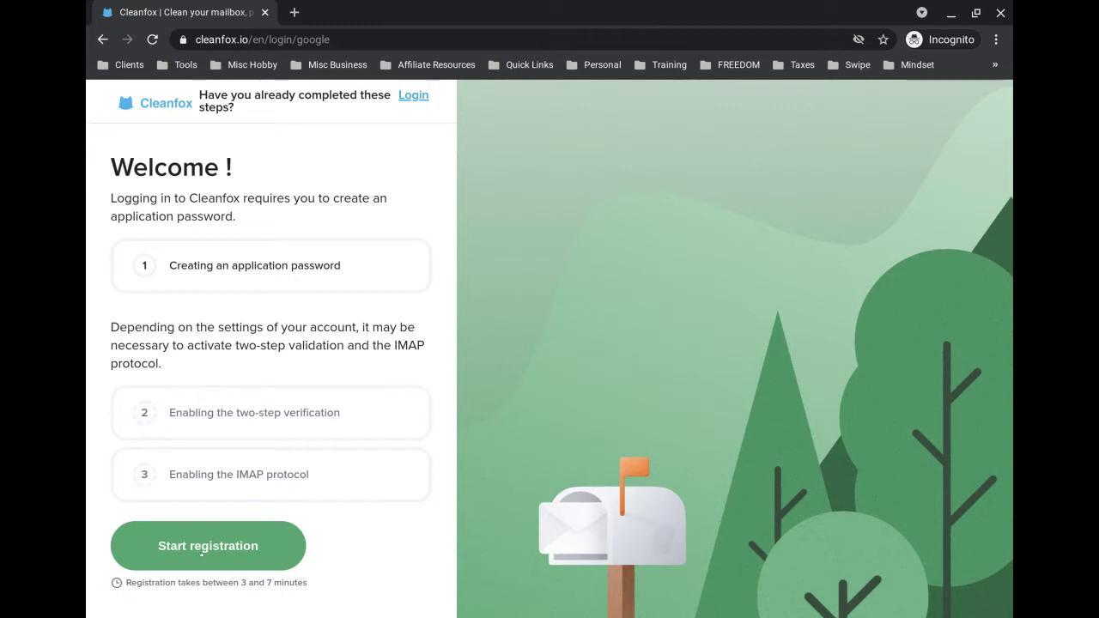
# Start registration and scroll down to the Continue on google.com option.
pyautogui.click(211, 547)
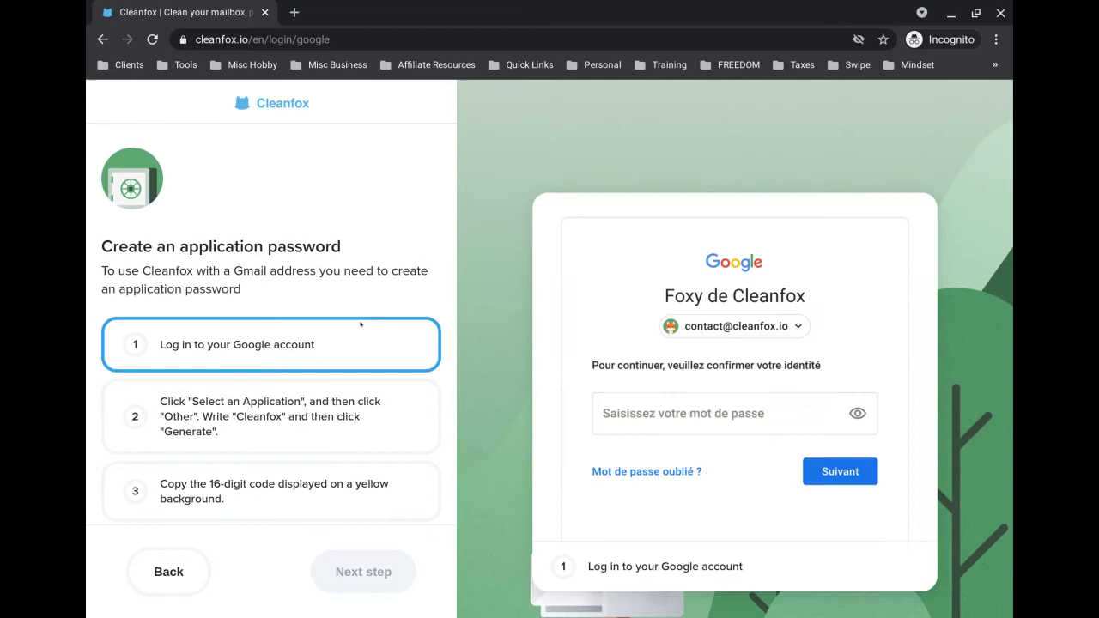
pyautogui.scroll(-1, 325, 372)
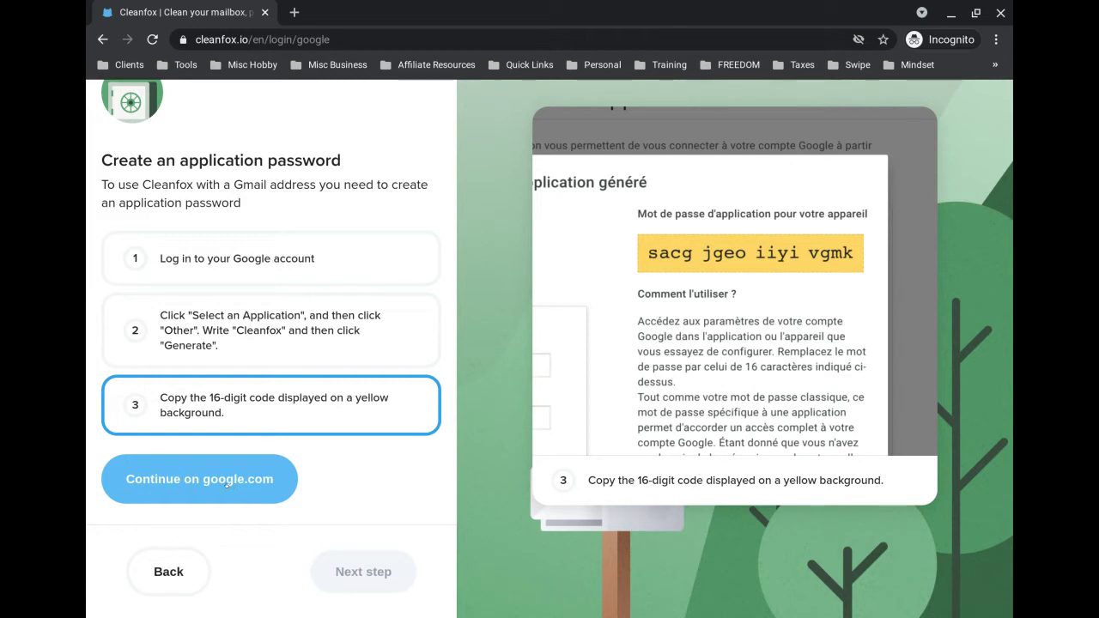
# Sign in to the Google account with the Gmail address and password, then start entering the SMS code.
pyautogui.click(228, 484)
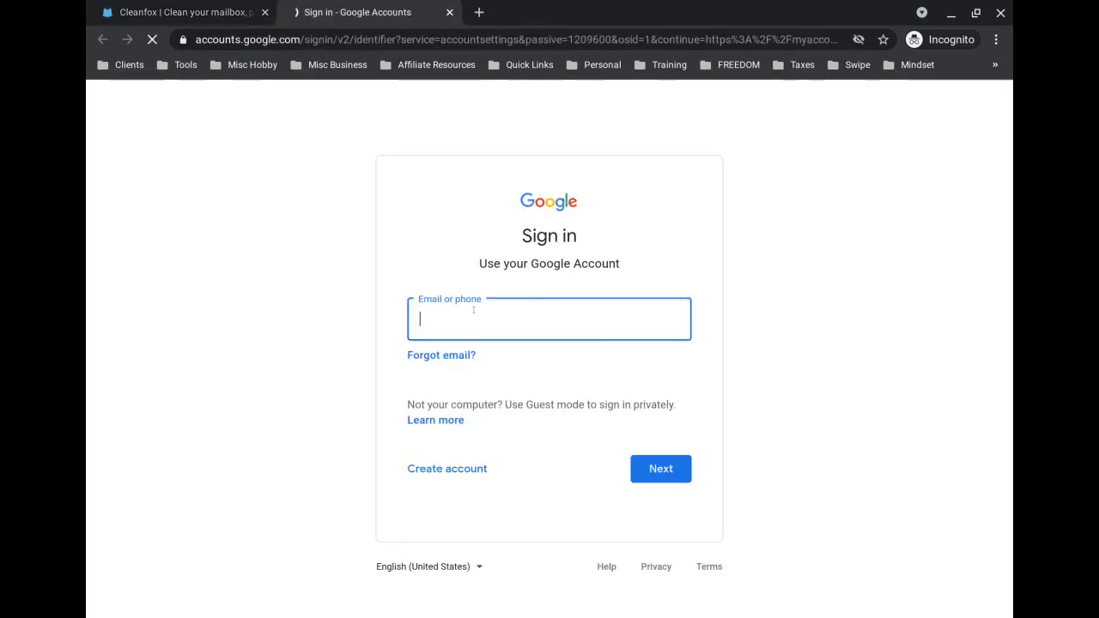
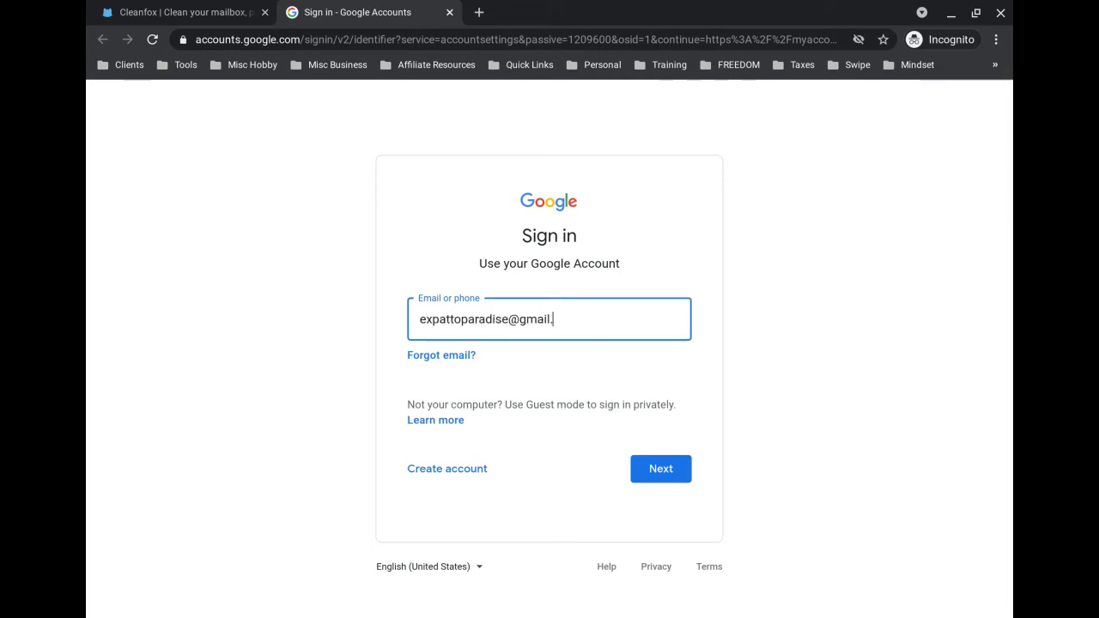
pyautogui.click(658, 473)
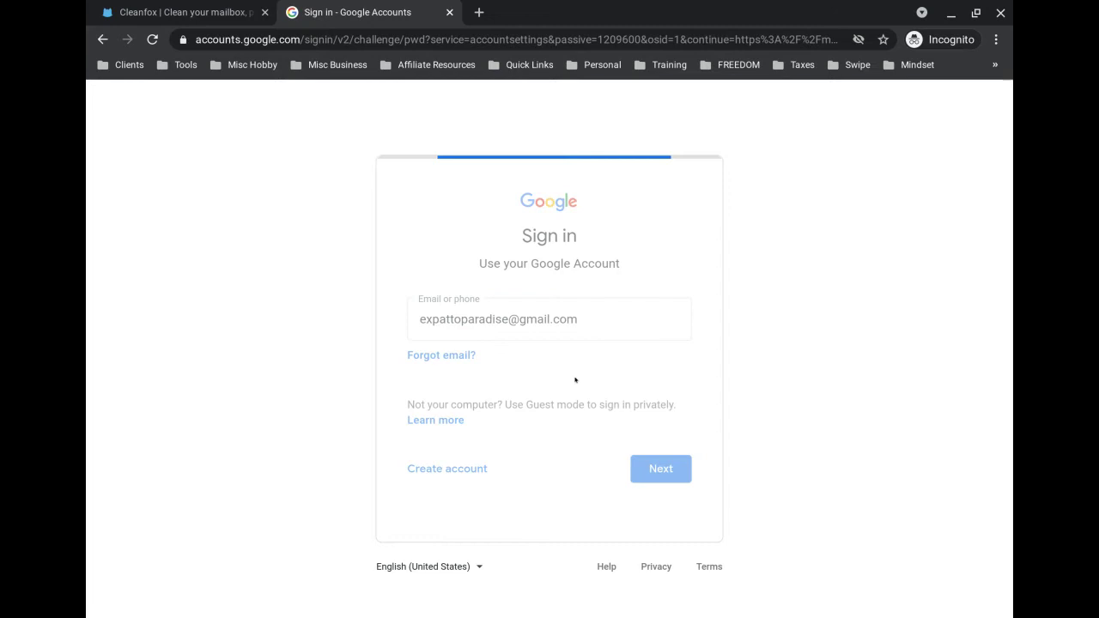
pyautogui.write('••••••')
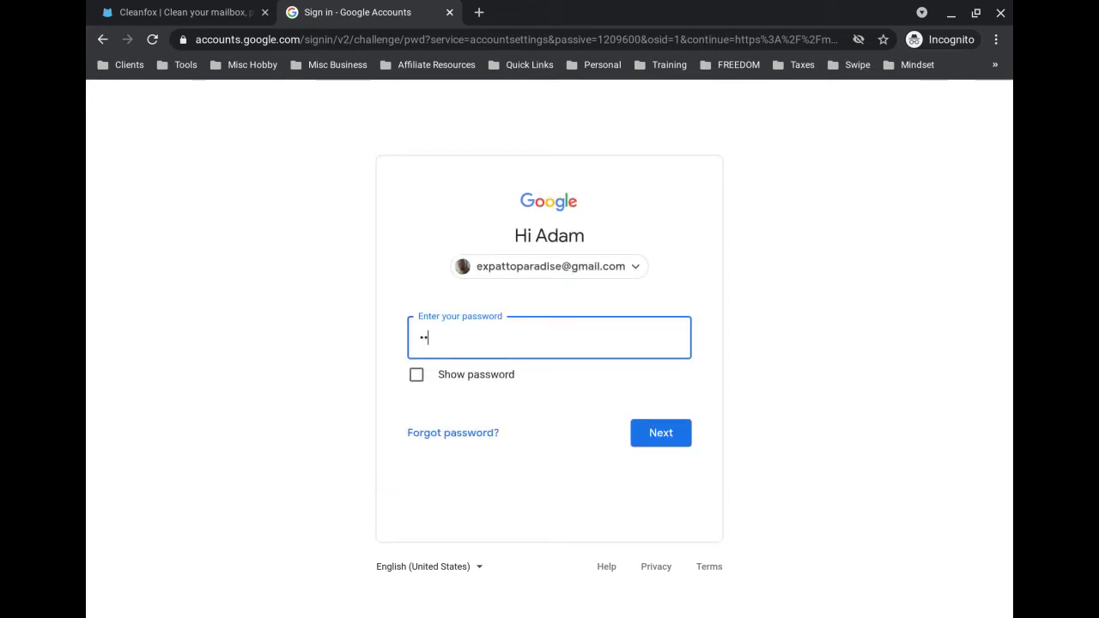
pyautogui.write('••••••')
pyautogui.click(667, 431)
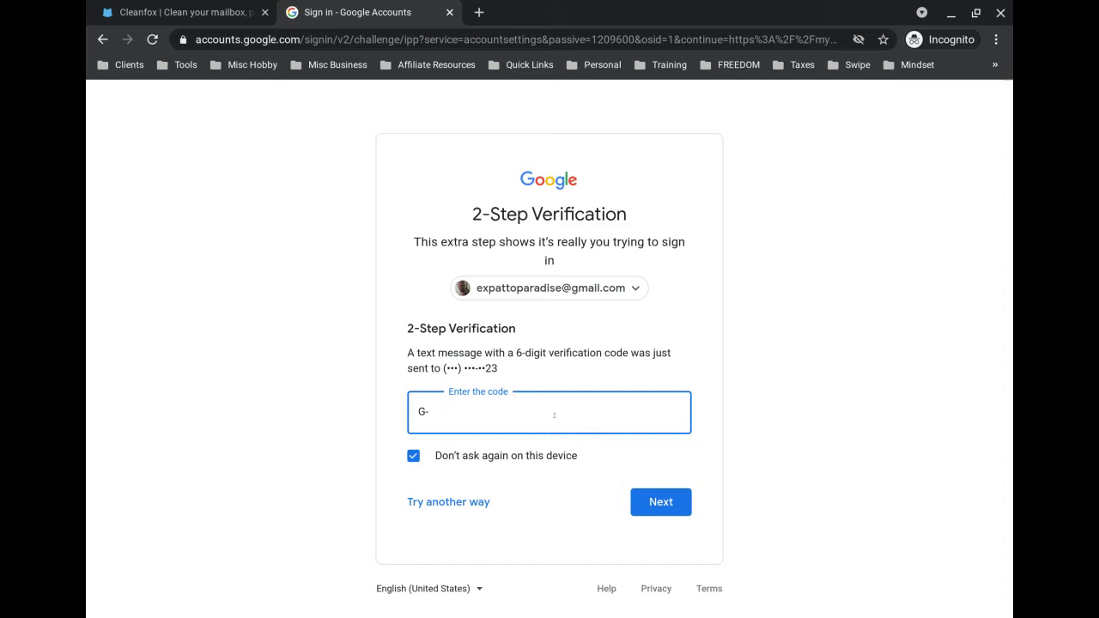
# Finish the SMS verification code and revoke the existing Cleanfox app password.
pyautogui.click(655, 504)
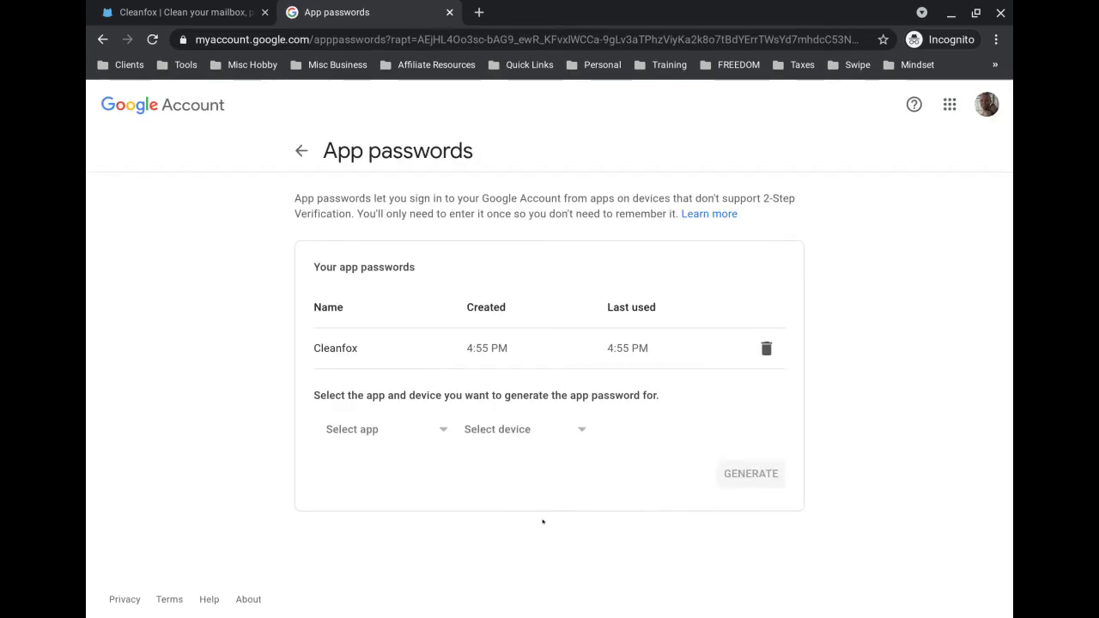
pyautogui.click(766, 348)
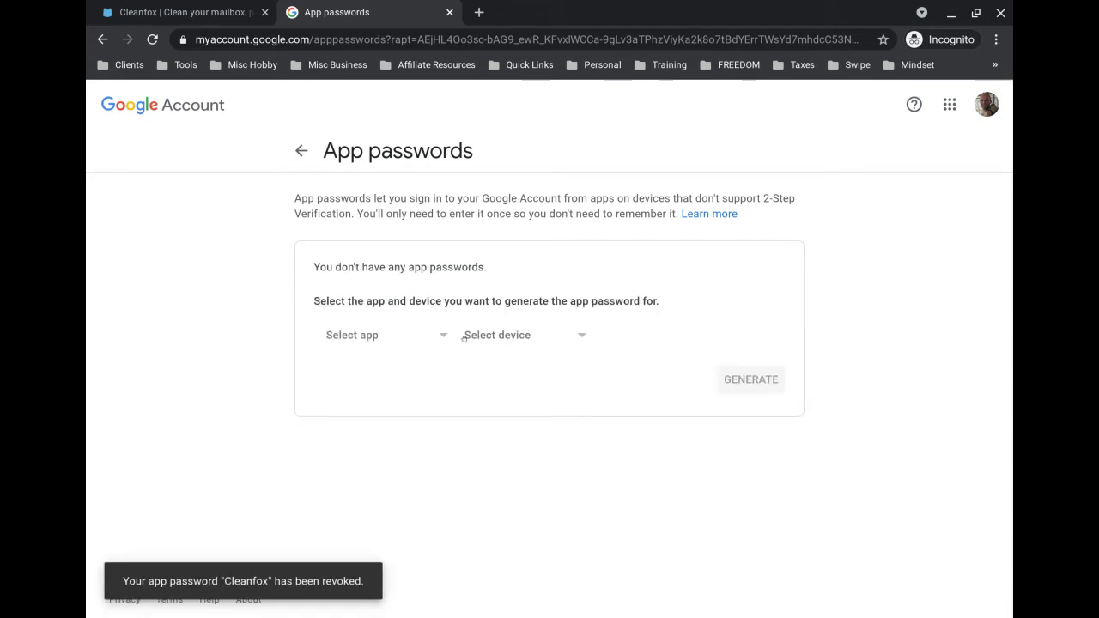
# Generate a new app password for a custom app named 'Cleanfox' and copy the code.
pyautogui.click(429, 338)
pyautogui.click(914, 265)
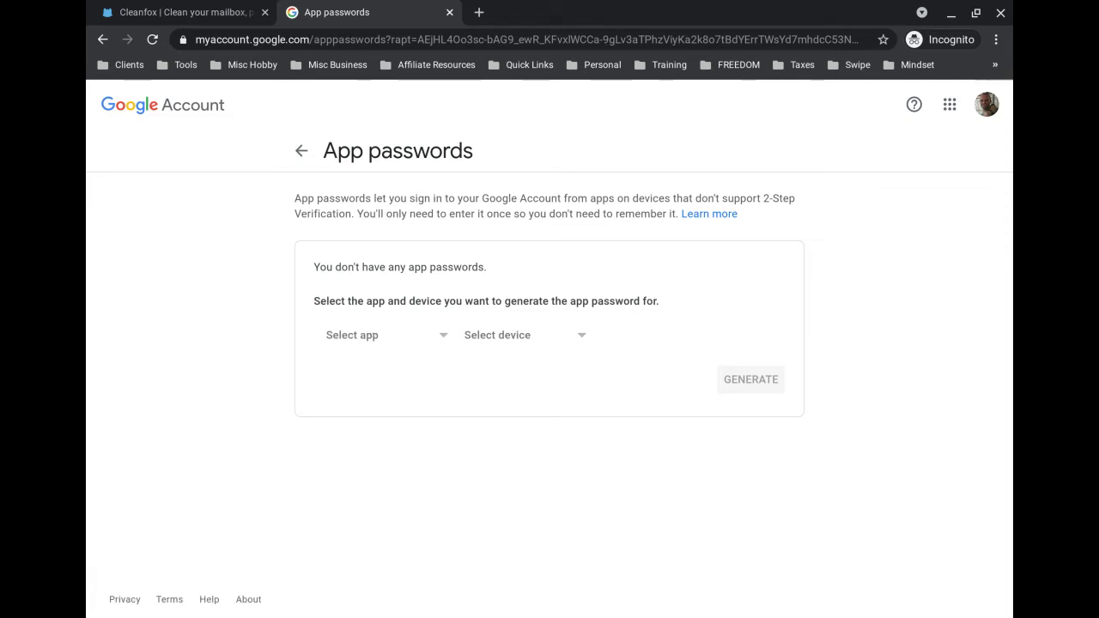
pyautogui.click(406, 337)
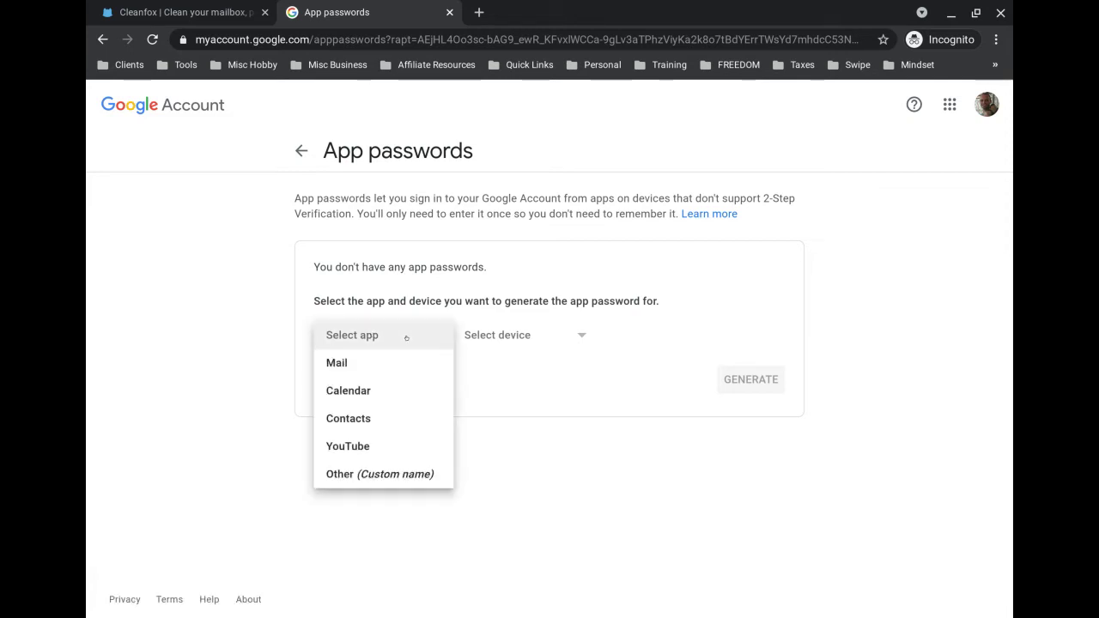
pyautogui.click(369, 473)
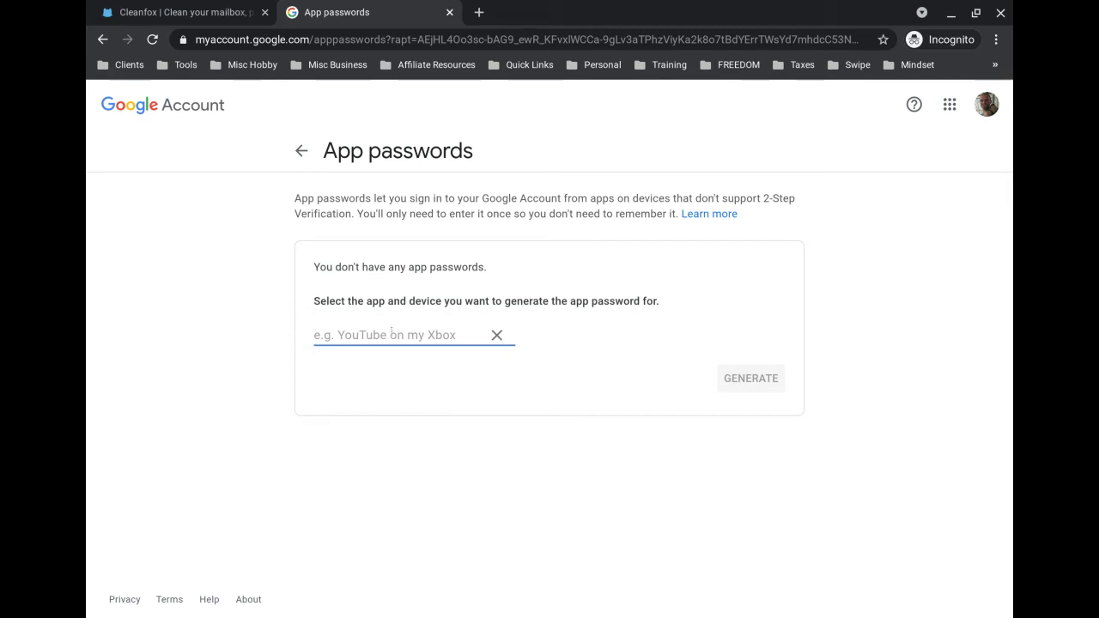
pyautogui.write('Cleanfox')
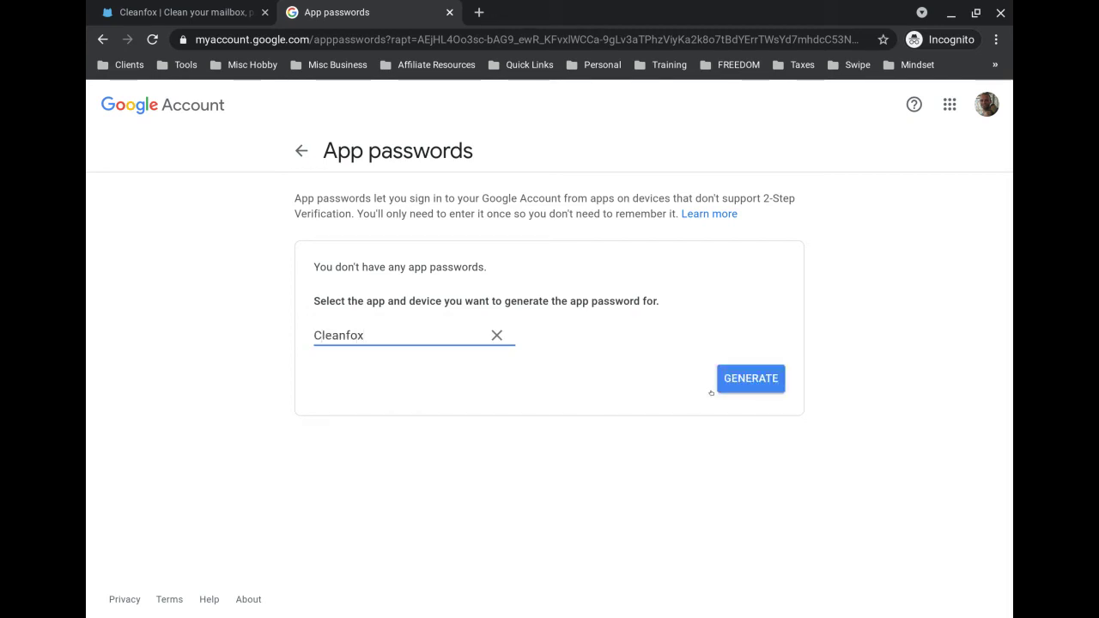
pyautogui.click(737, 380)
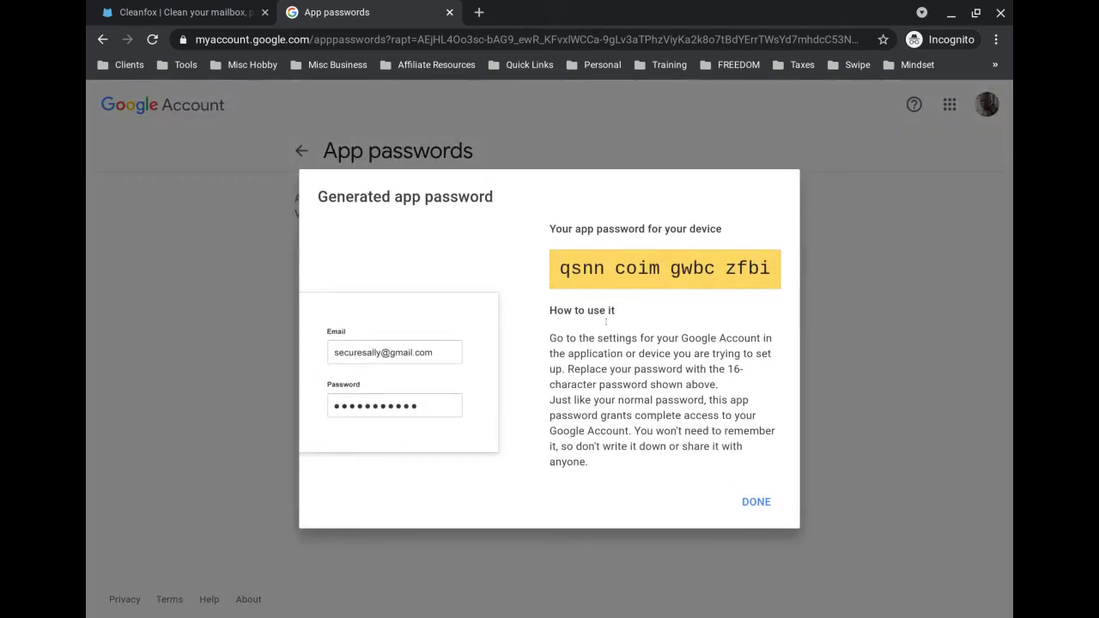
pyautogui.click(640, 257)
pyautogui.hotkey('ctrl', 'c')
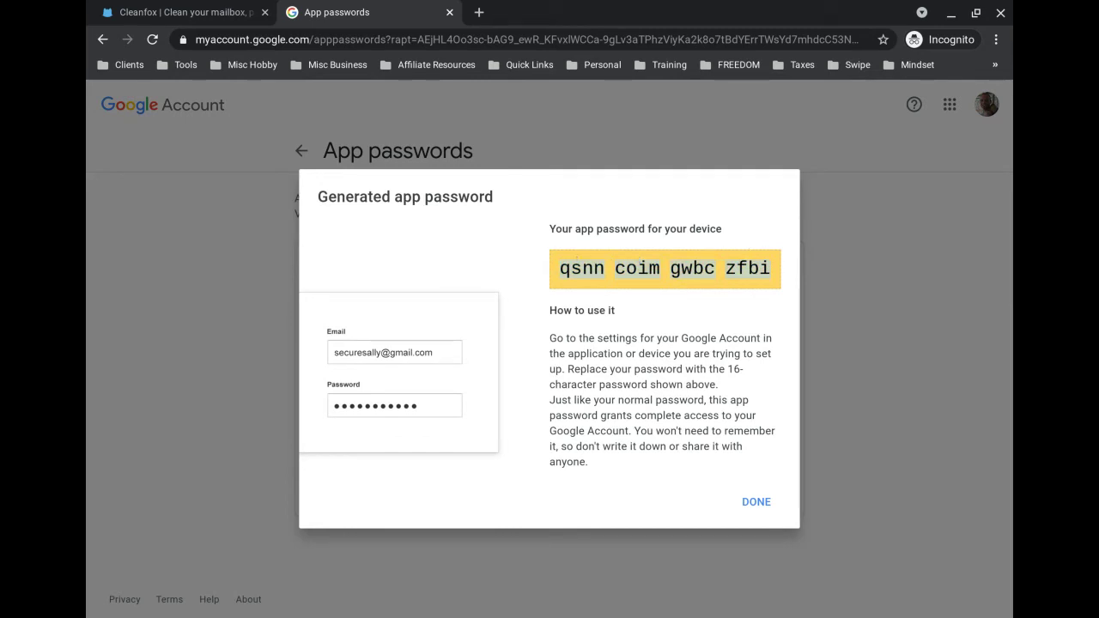
# Paste the new app password into Cleanfox's Application password field and log in.
pyautogui.click(188, 12)
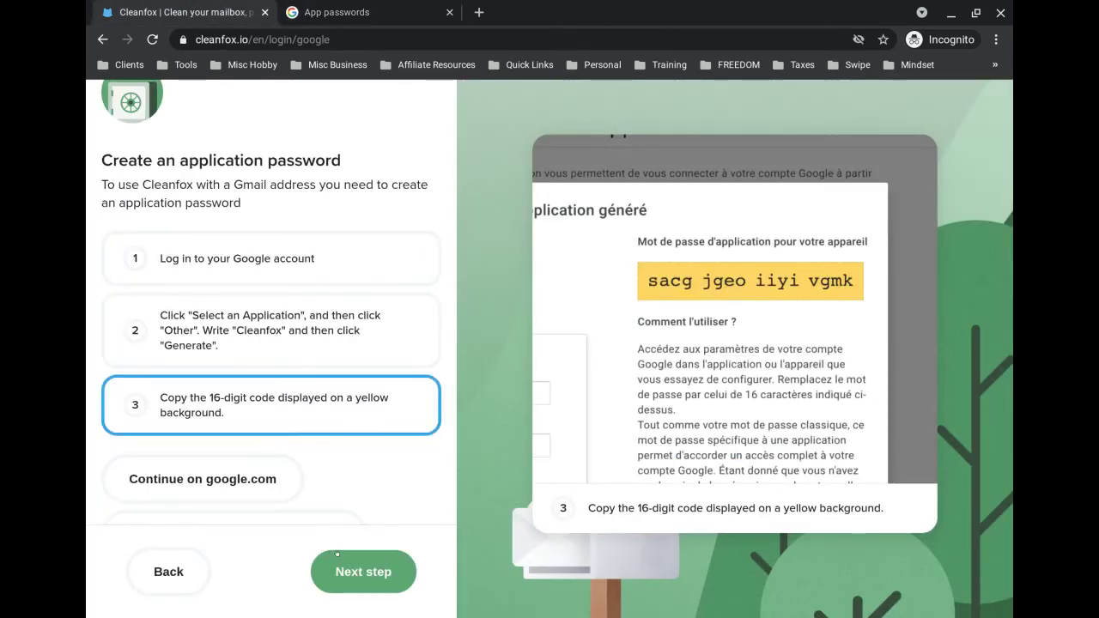
pyautogui.click(337, 556)
pyautogui.hotkey('ctrl', 'v')
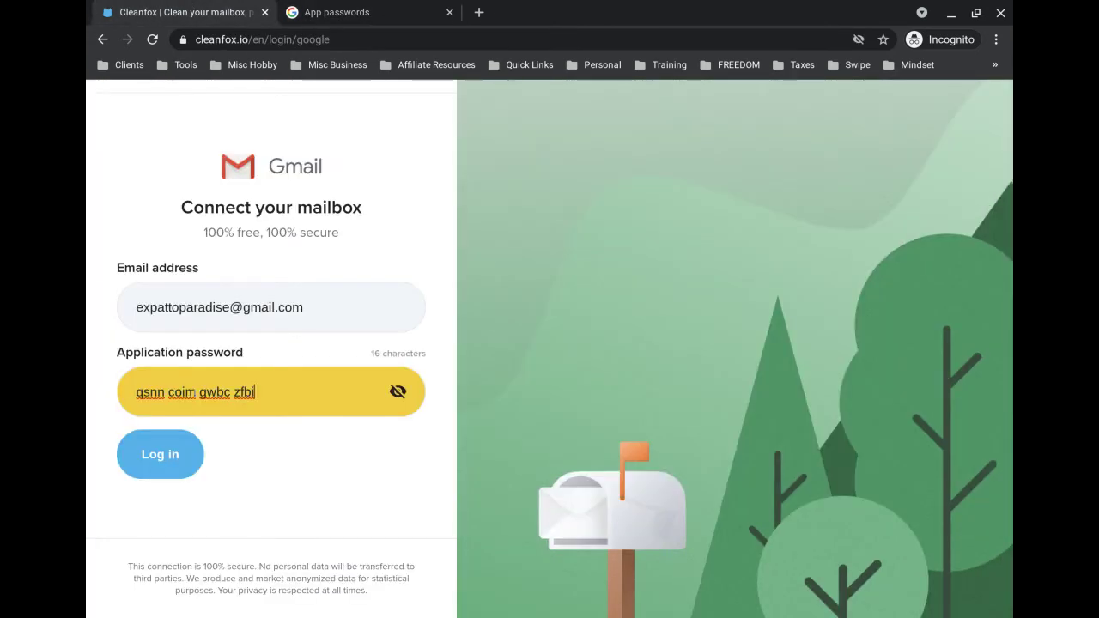
pyautogui.click(151, 455)
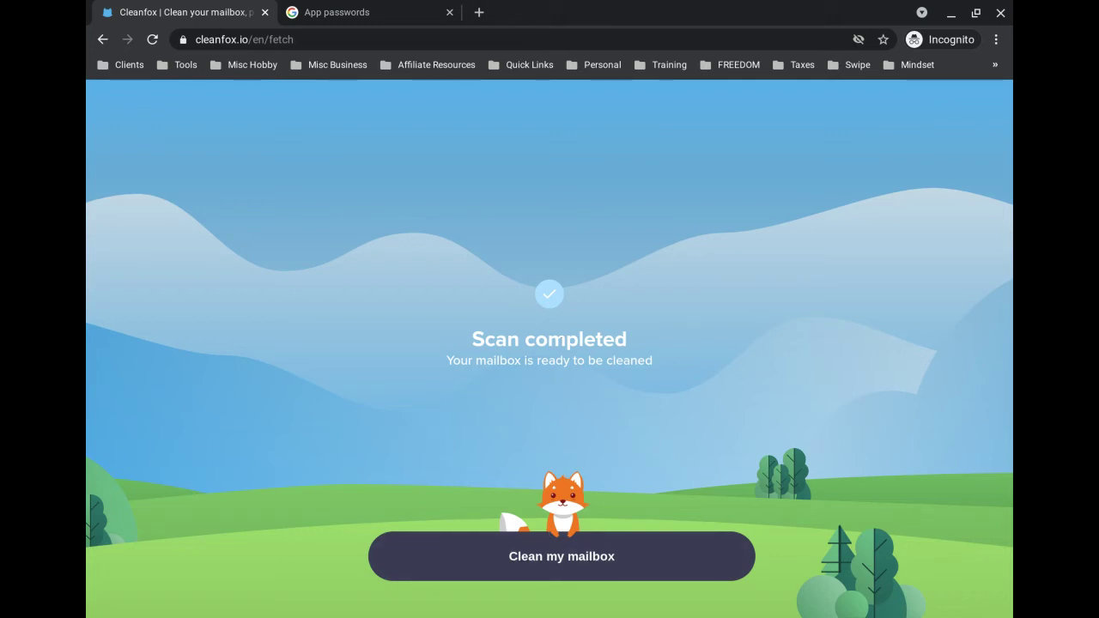
# Start cleaning the mailbox and complete the auto-delete, delete and keep swipe tutorial.
pyautogui.click(588, 546)
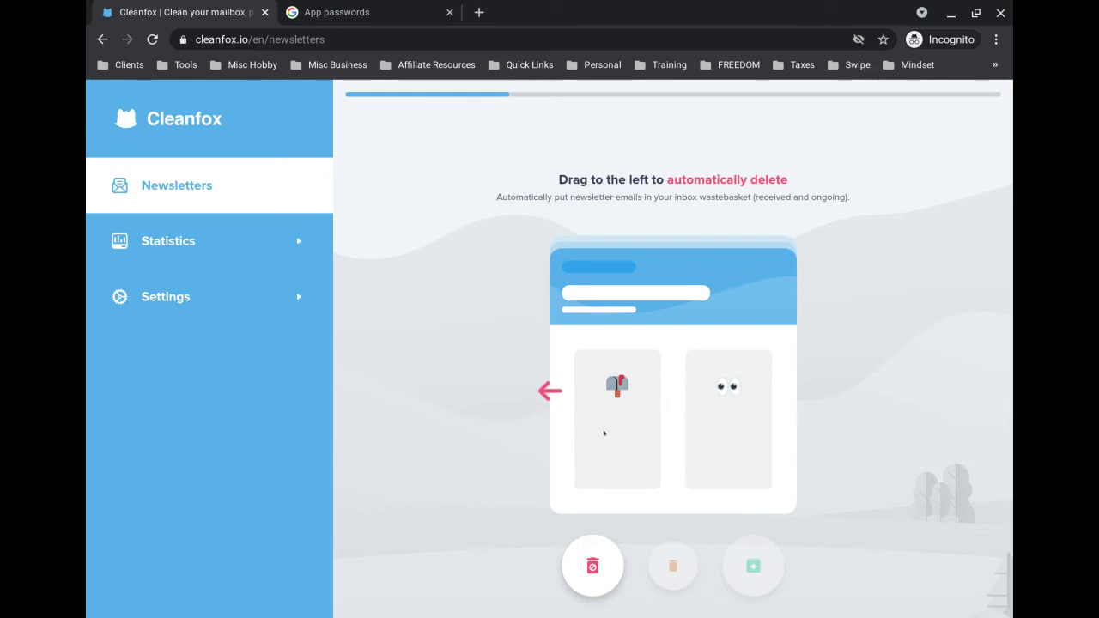
pyautogui.moveTo(600, 385); pyautogui.dragTo(319, 361)
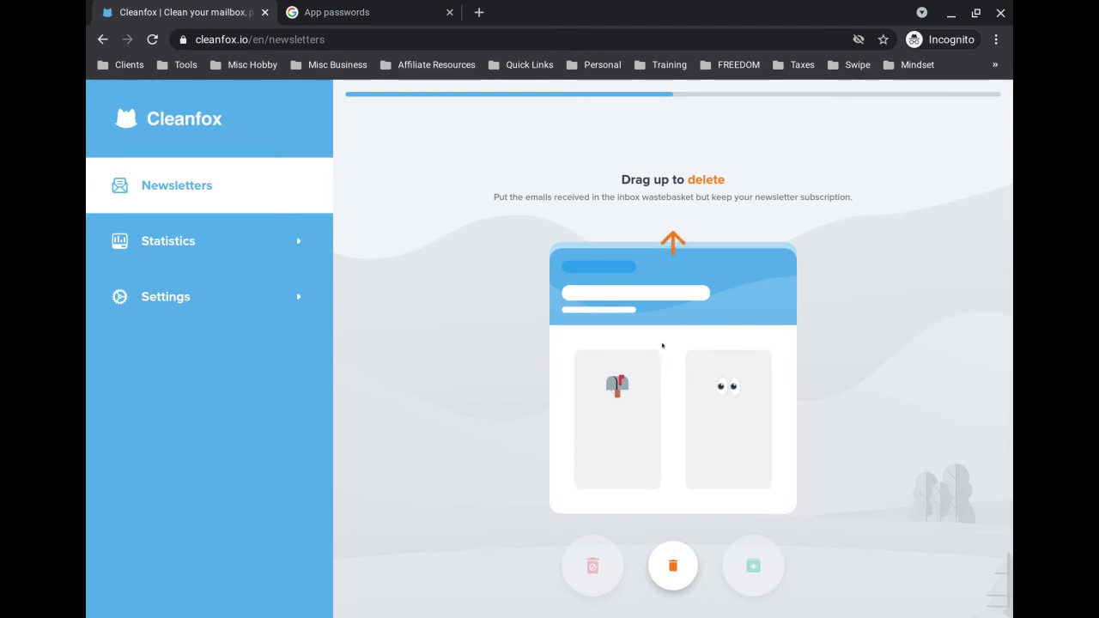
pyautogui.moveTo(662, 346); pyautogui.dragTo(685, 97)
pyautogui.press('Up')
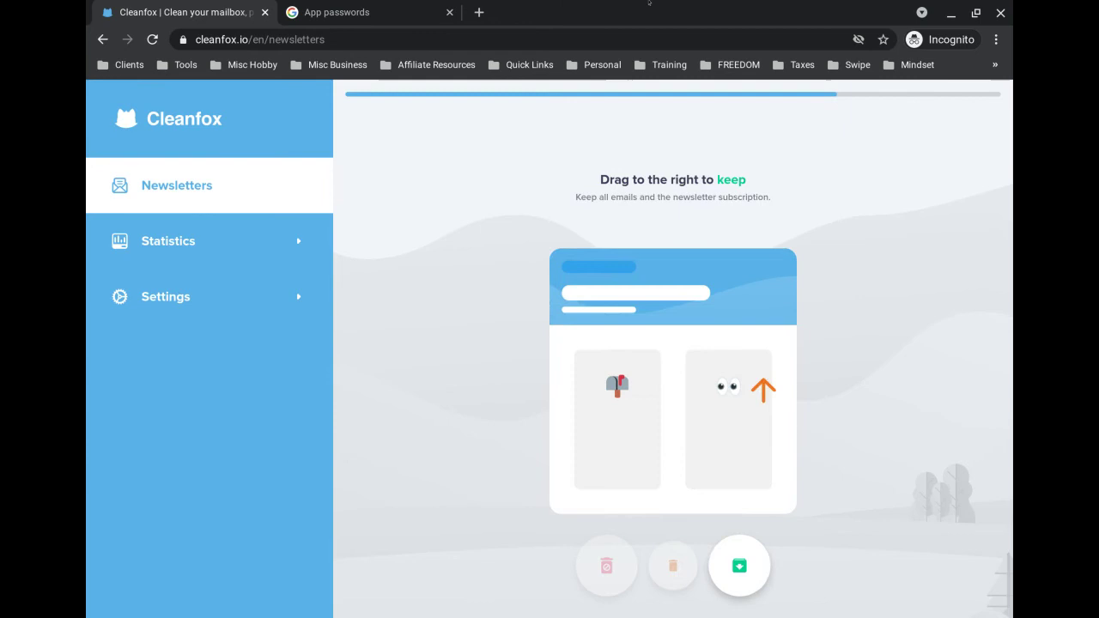
pyautogui.press('Right')
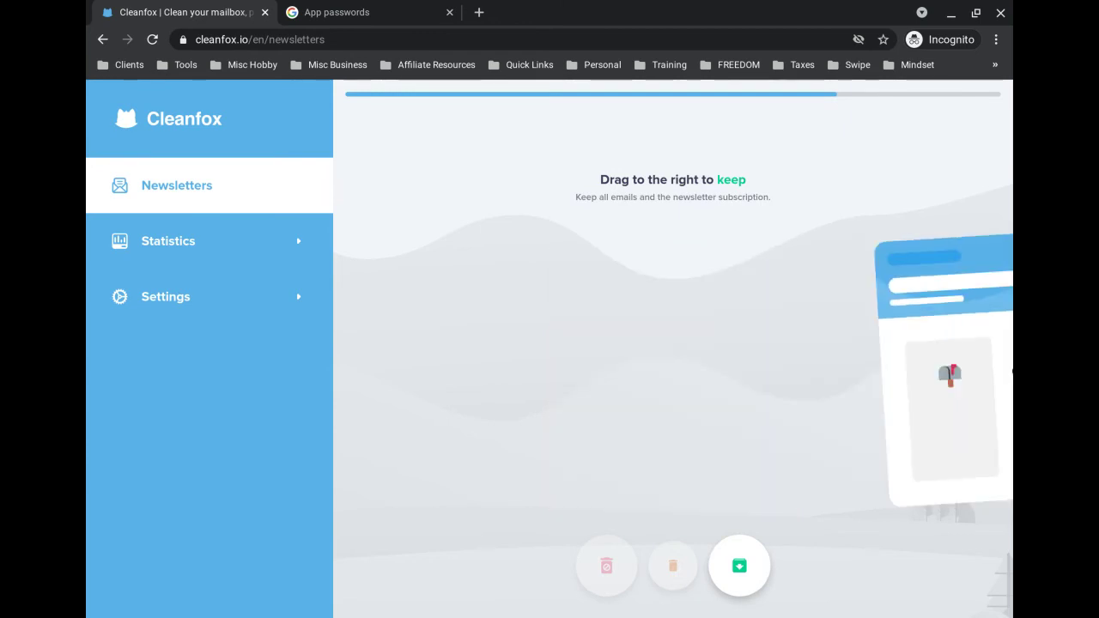
# Dismiss the tutorial completion screen and switch the Newsletters page to list view.
pyautogui.click(701, 608)
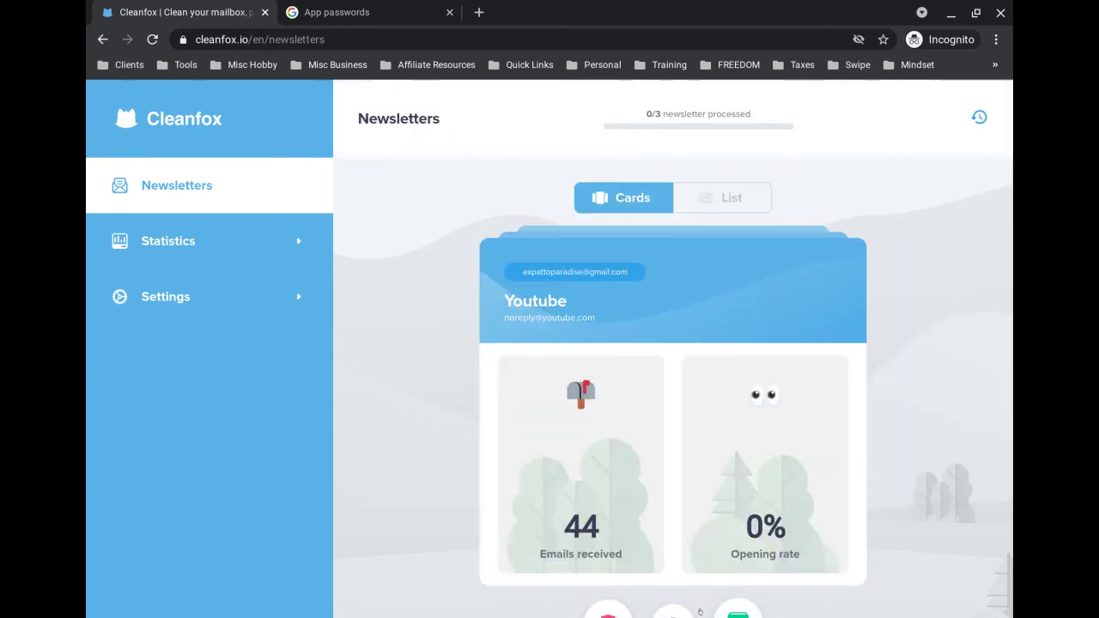
pyautogui.scroll(-1, 639, 355)
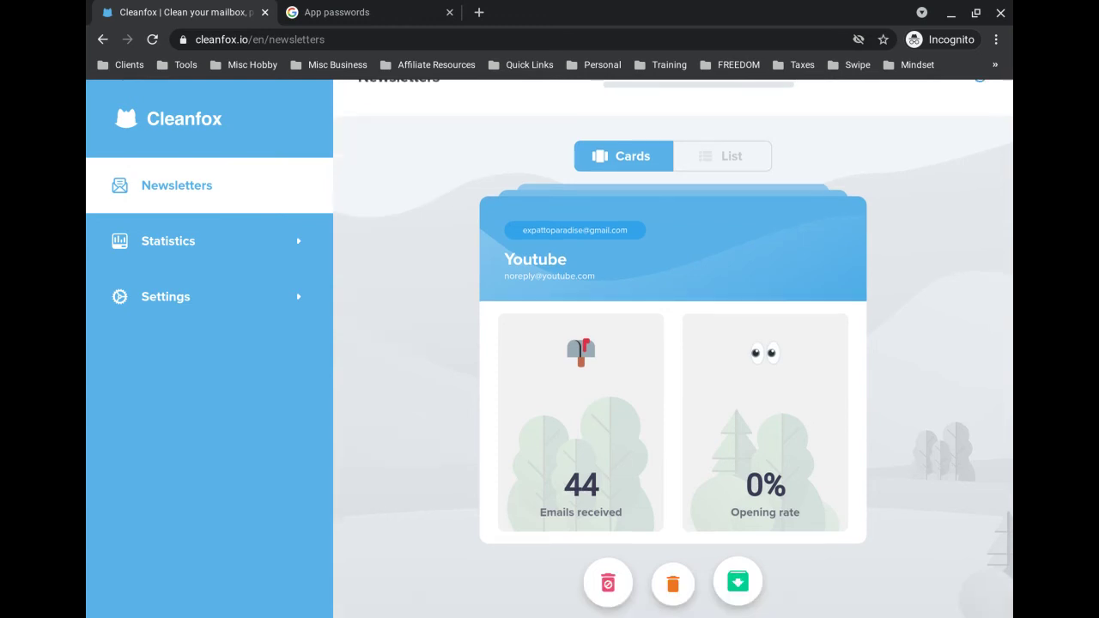
pyautogui.scroll(1, 639, 354)
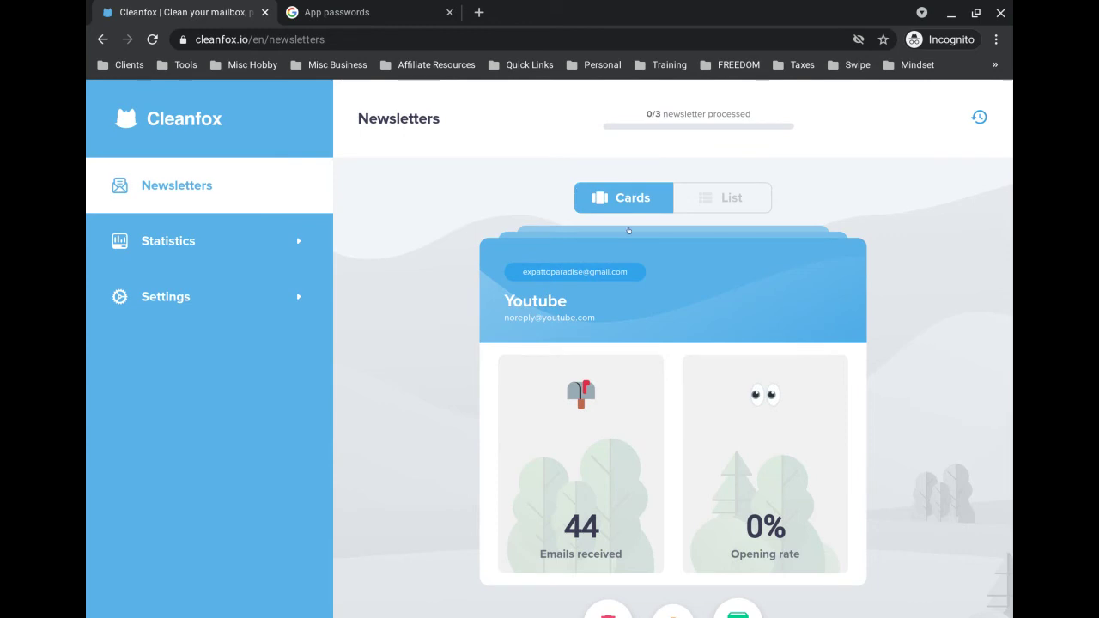
pyautogui.click(724, 199)
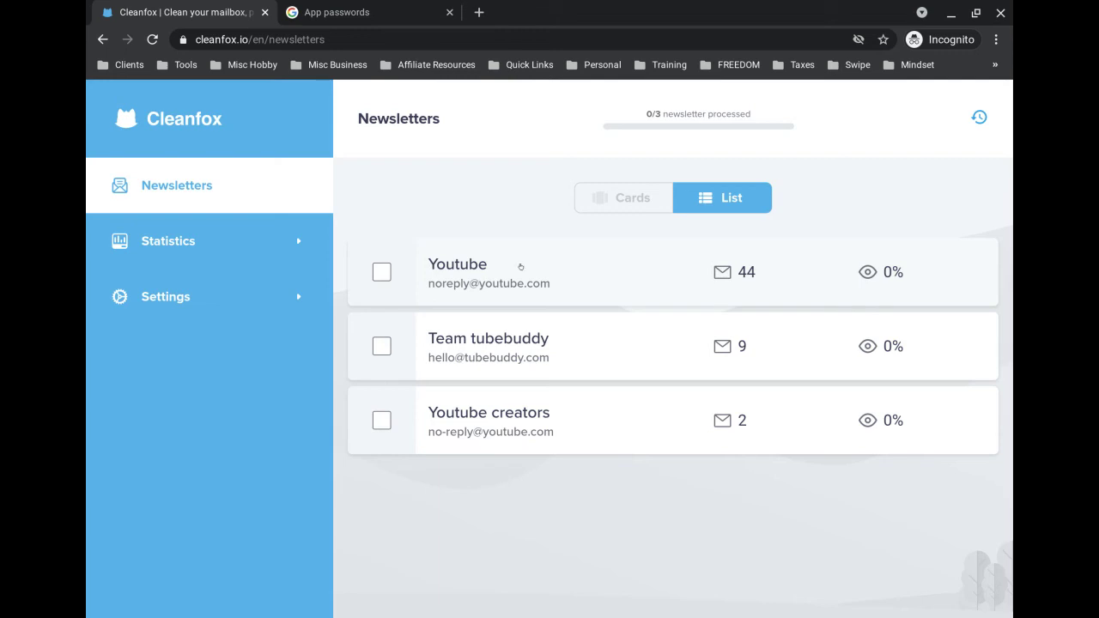
# Set the Youtube newsletter to automatic deletion.
pyautogui.click(381, 271)
pyautogui.click(382, 345)
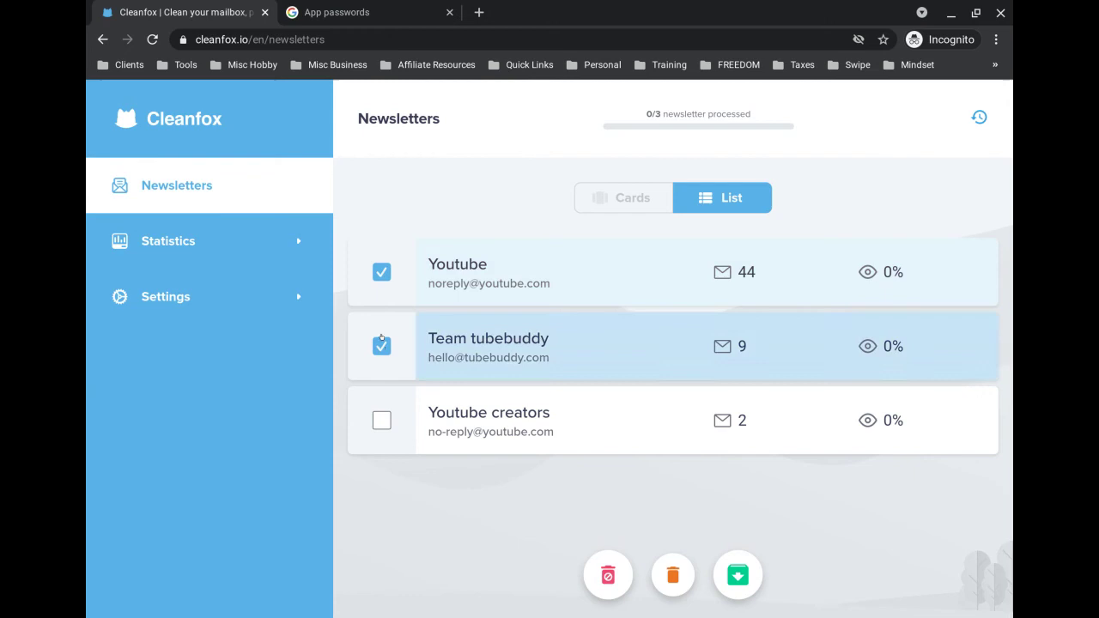
pyautogui.click(382, 345)
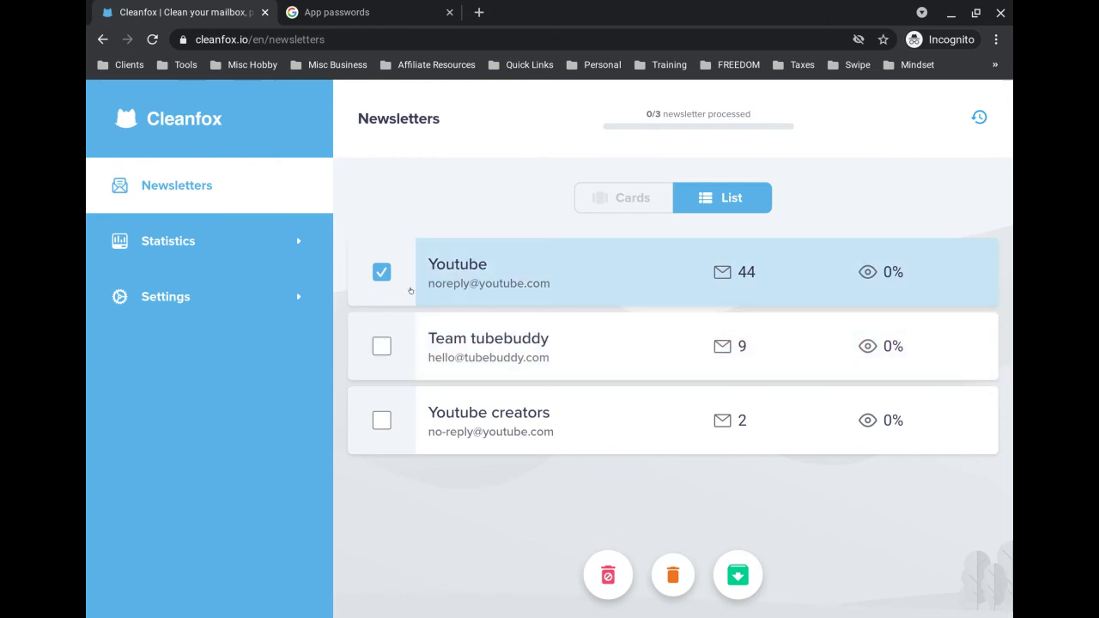
pyautogui.click(382, 346)
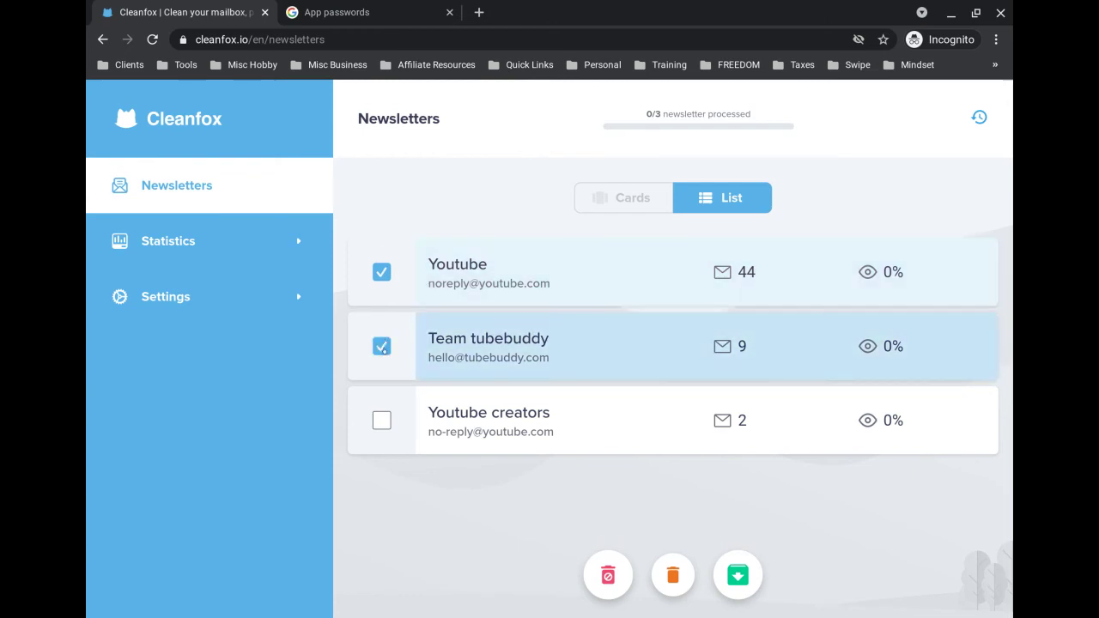
pyautogui.click(382, 346)
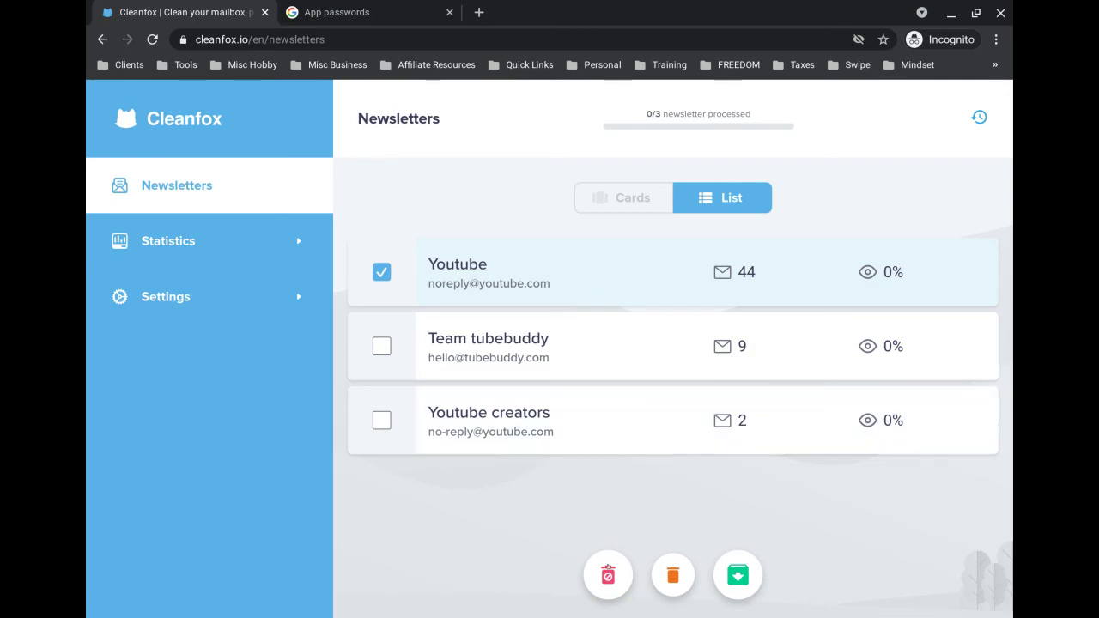
pyautogui.click(608, 574)
pyautogui.click(547, 379)
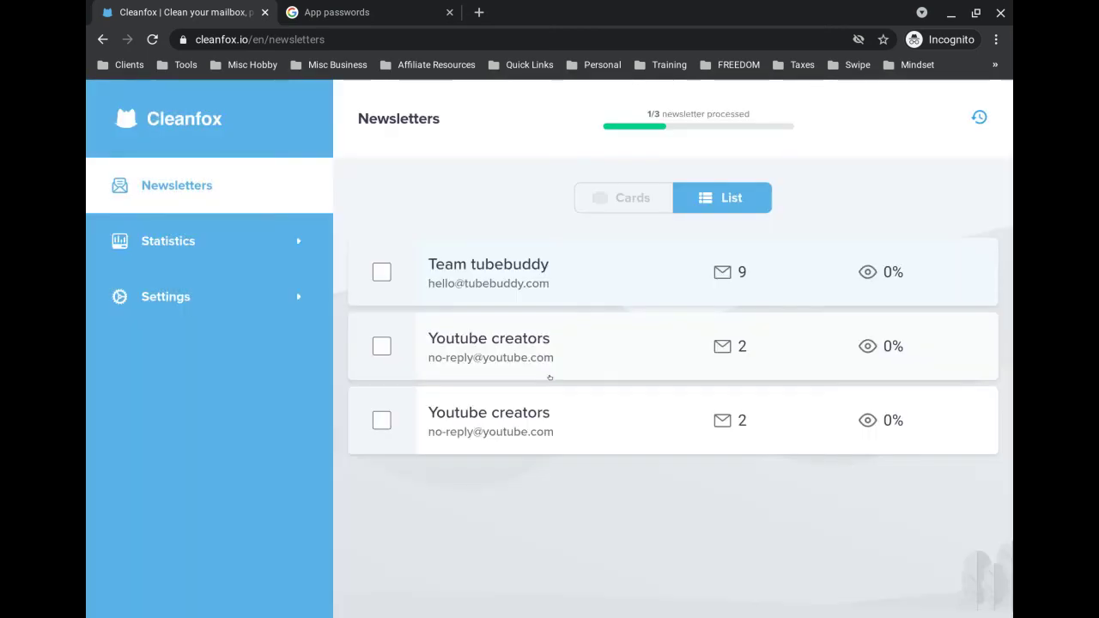
# Delete the 9 emails from Team tubebuddy.
pyautogui.click(381, 272)
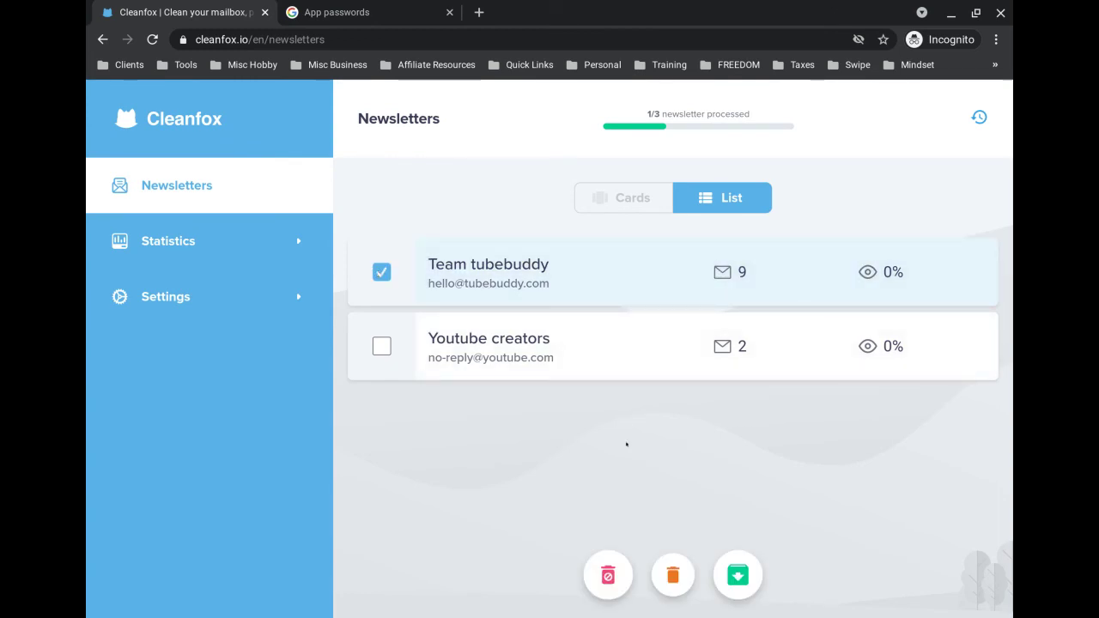
pyautogui.click(666, 568)
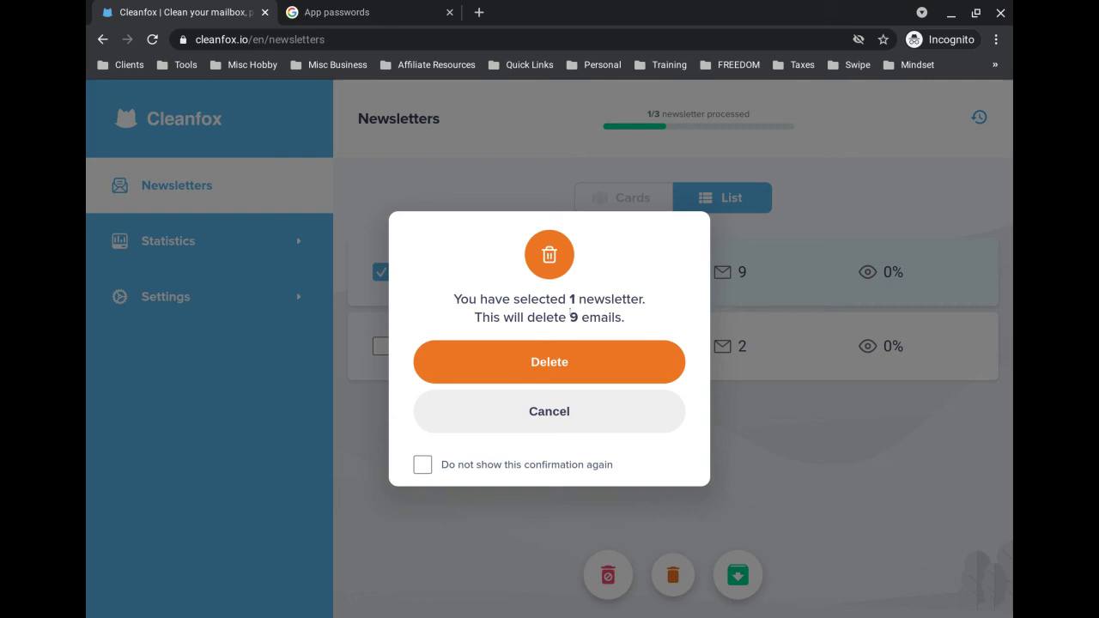
pyautogui.click(565, 373)
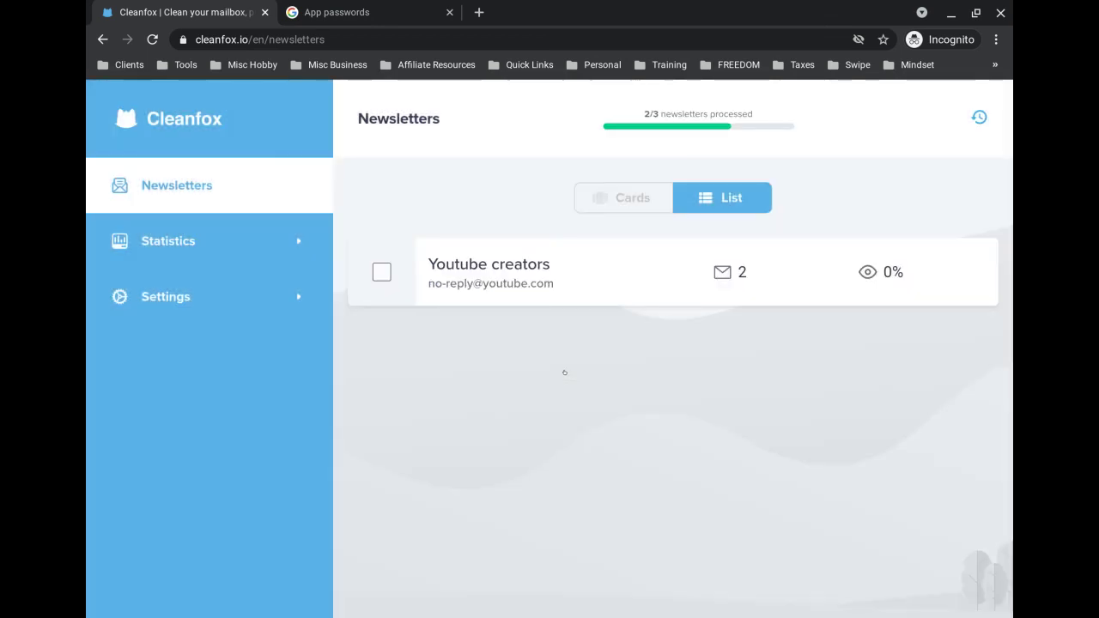
# Keep the Youtube creators newsletter.
pyautogui.click(384, 273)
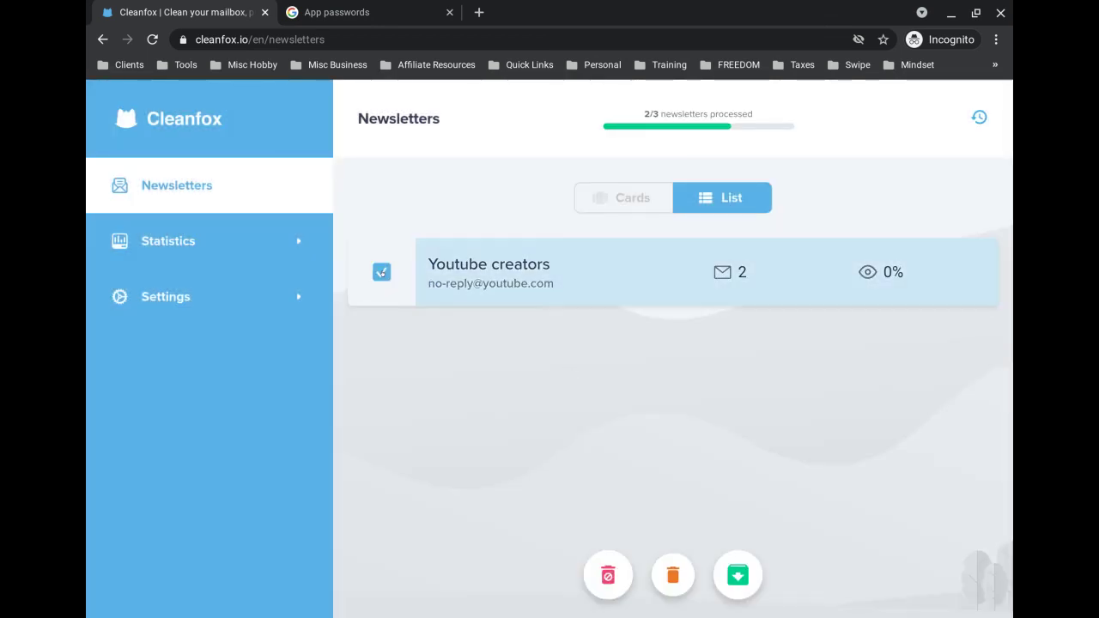
pyautogui.click(740, 572)
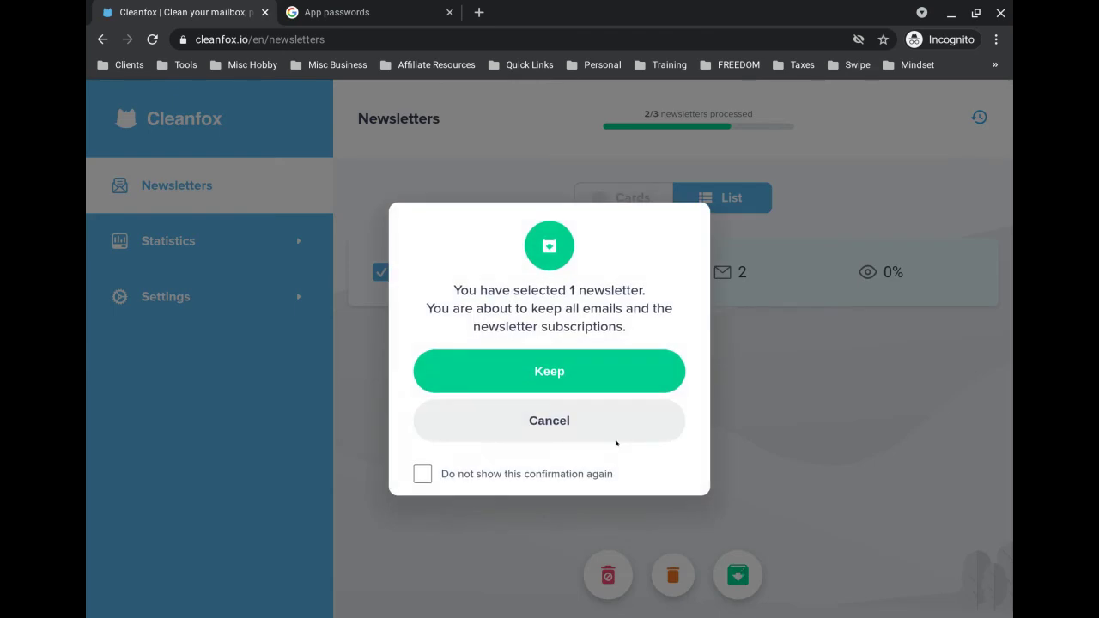
pyautogui.click(553, 383)
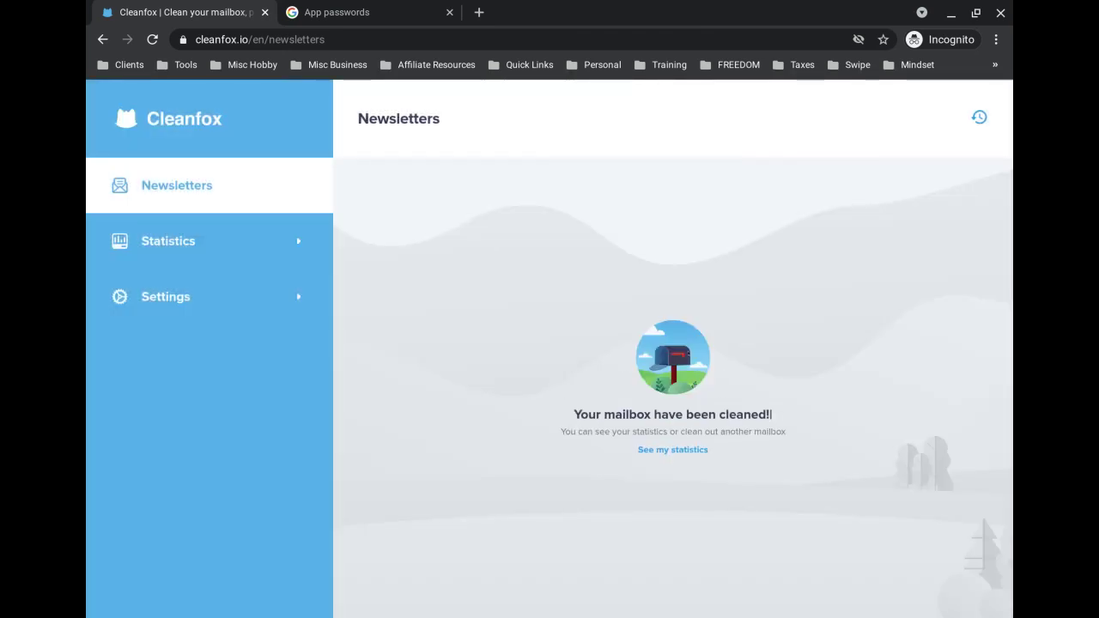